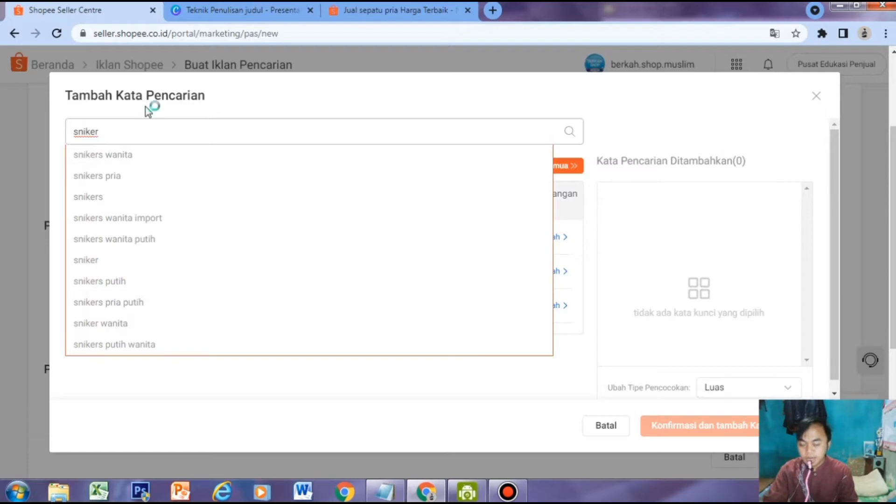
# Search the ad keywords for "sniker" and look through the resulting keyword list.
pyautogui.press('Return')
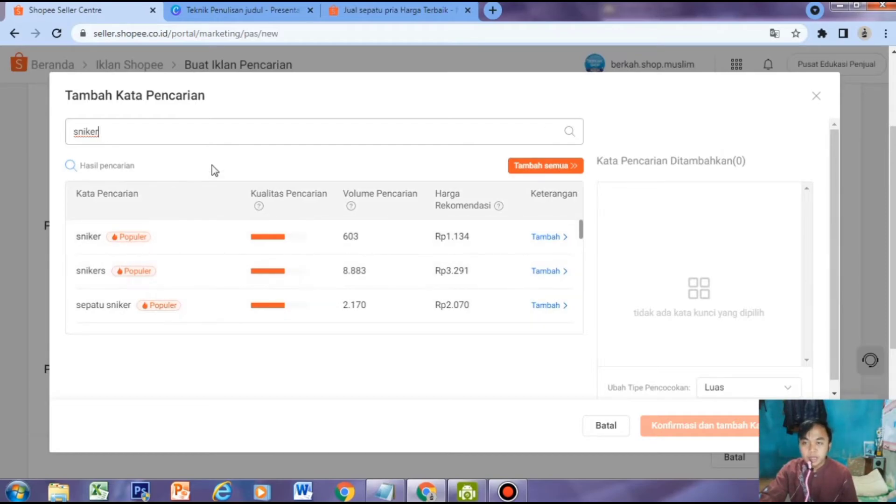
pyautogui.scroll(-2, 234, 226)
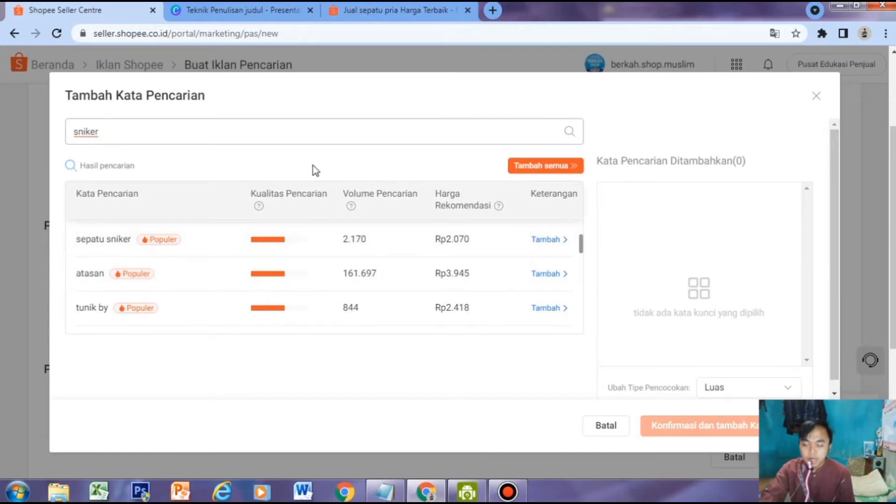
pyautogui.scroll(5, 322, 140)
# Search the ad keywords for the spelling "sneker".
pyautogui.doubleClick(330, 128)
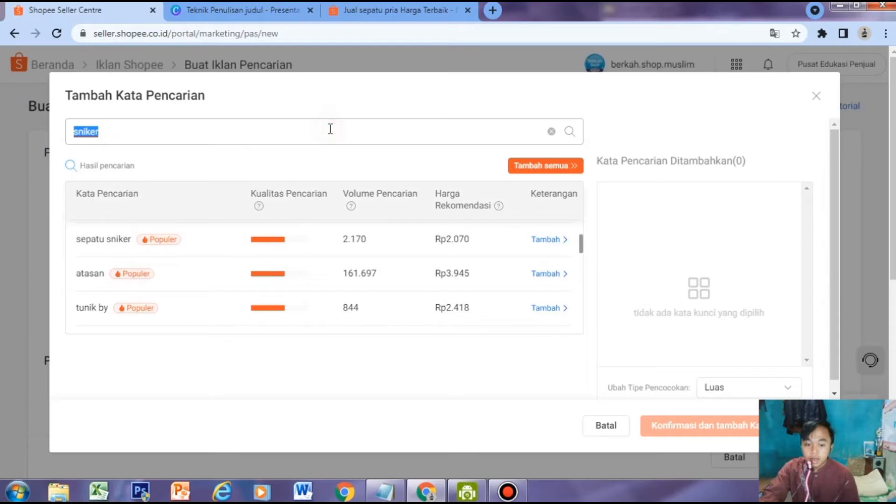
pyautogui.write('s')
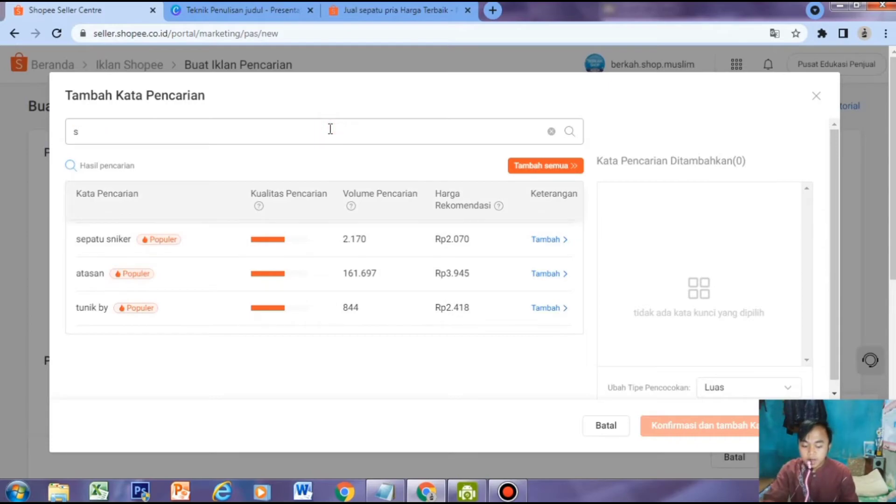
pyautogui.write('neker')
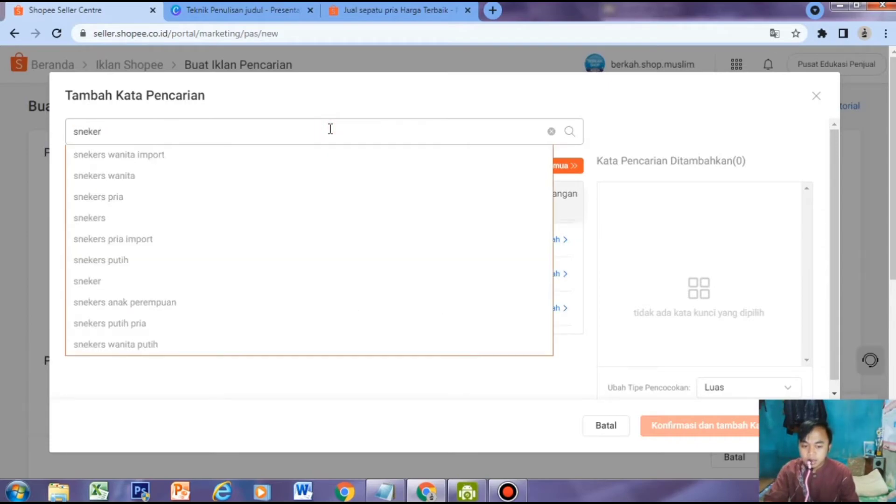
pyautogui.press('Return')
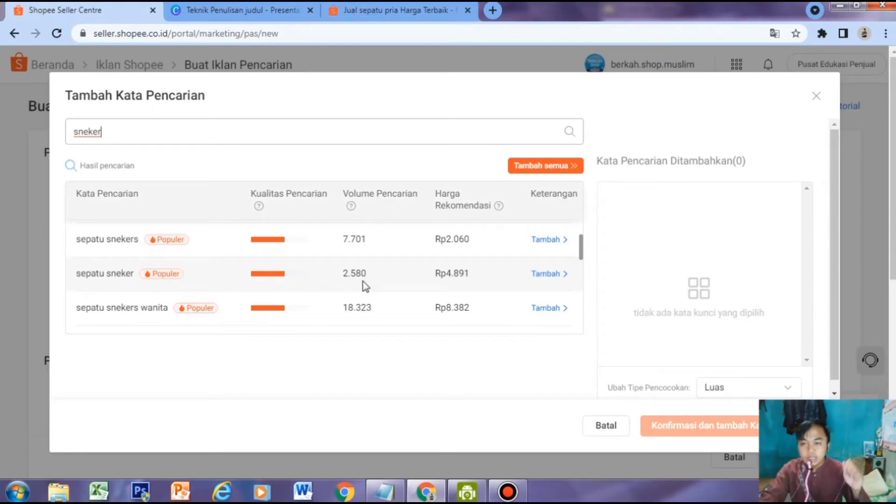
# Check the spelling examples on the Canva slide, return to Shopee Seller Centre and search the ad keywords for "snicker".
pyautogui.click(274, 11)
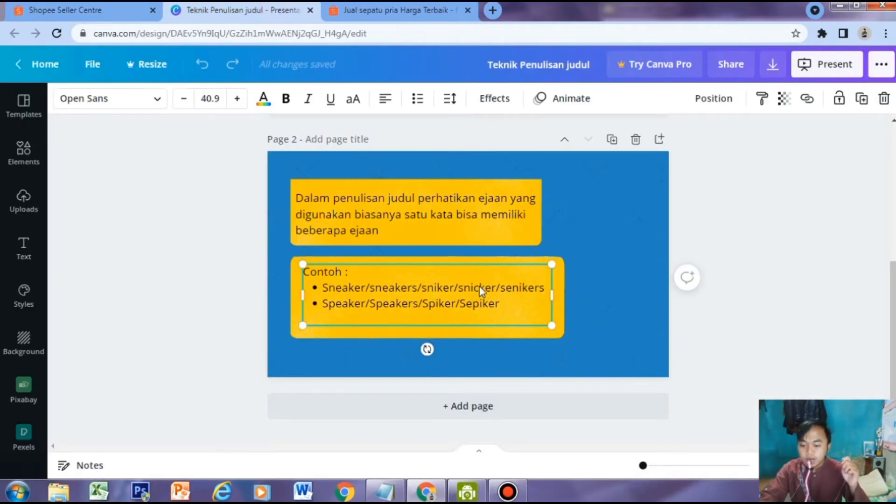
pyautogui.click(404, 10)
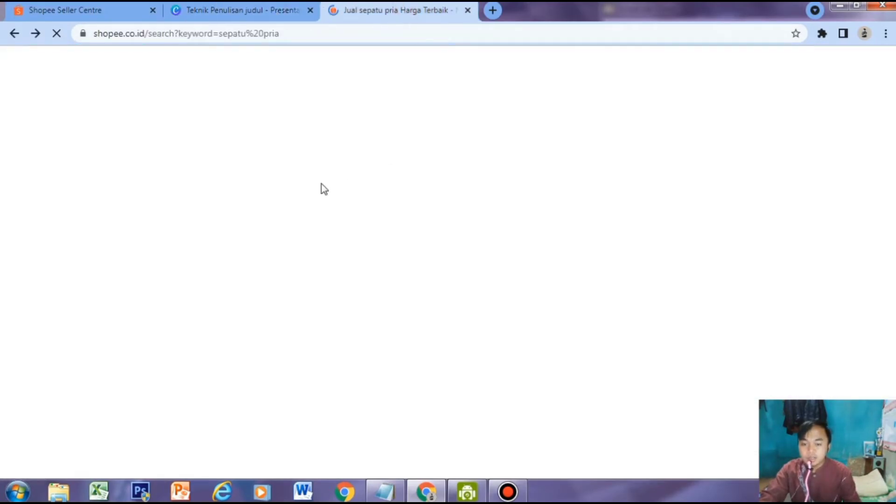
pyautogui.click(80, 14)
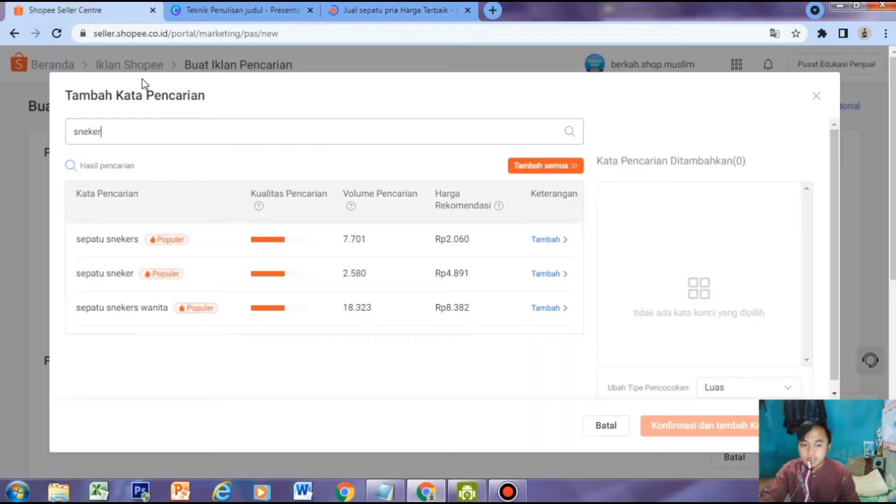
pyautogui.doubleClick(161, 134)
pyautogui.write('snicker')
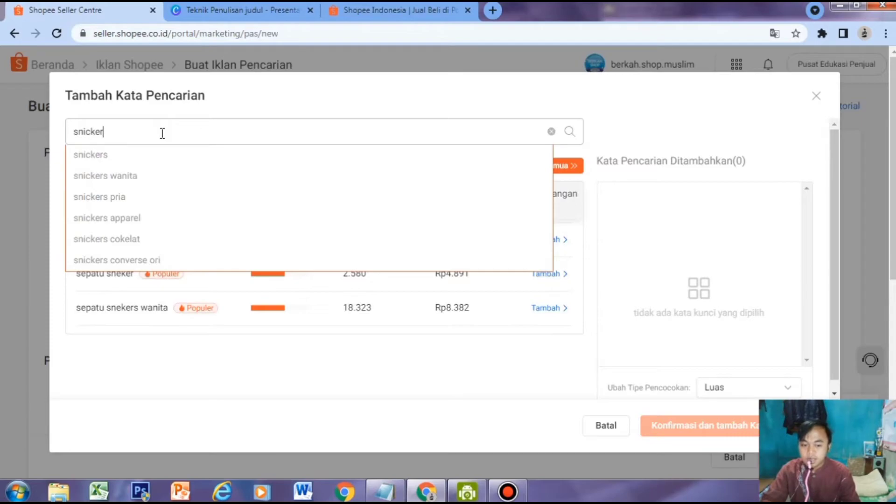
pyautogui.press('Return')
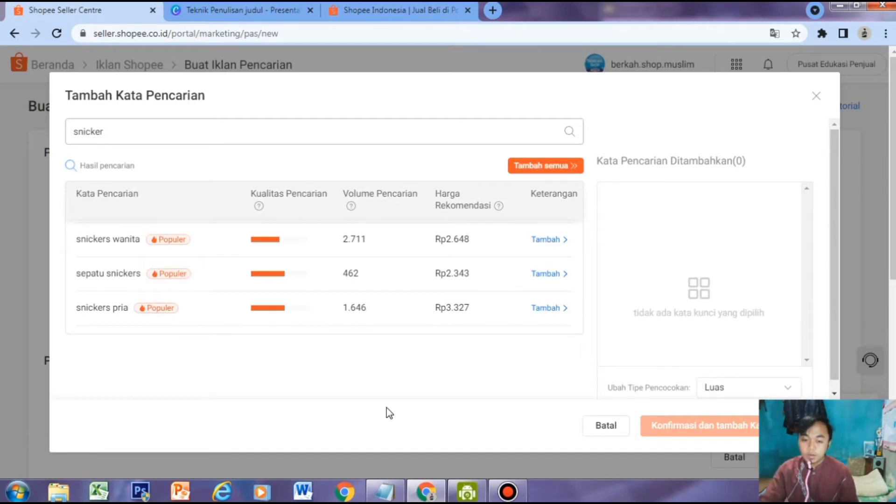
# Review the Canva slide's spelling examples again, return to Shopee Seller Centre and search the ad keywords for "speakers".
pyautogui.click(261, 8)
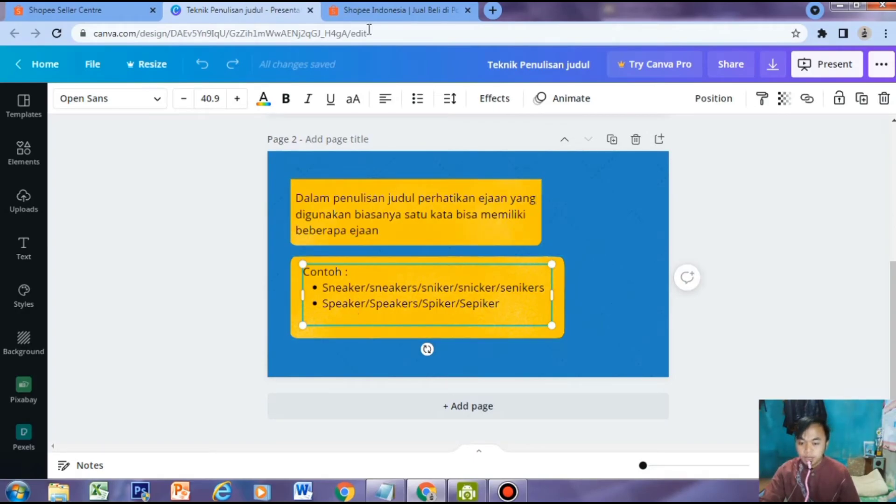
pyautogui.click(122, 11)
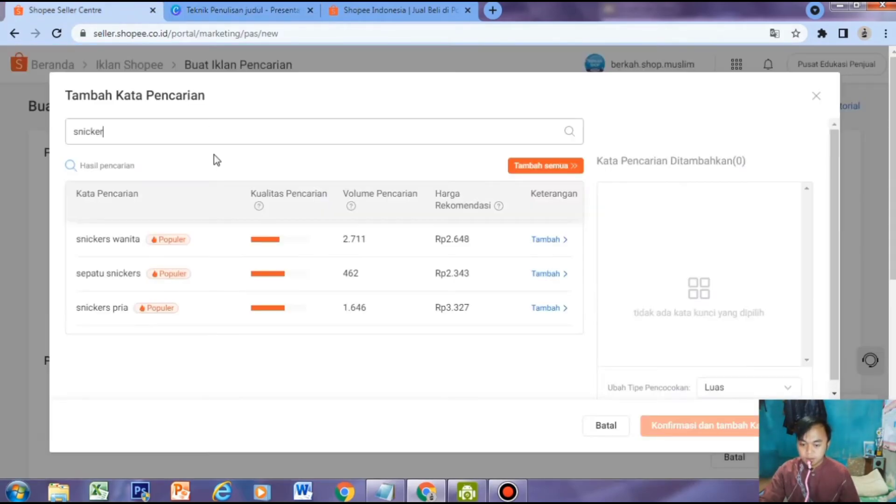
pyautogui.doubleClick(222, 130)
pyautogui.write('s')
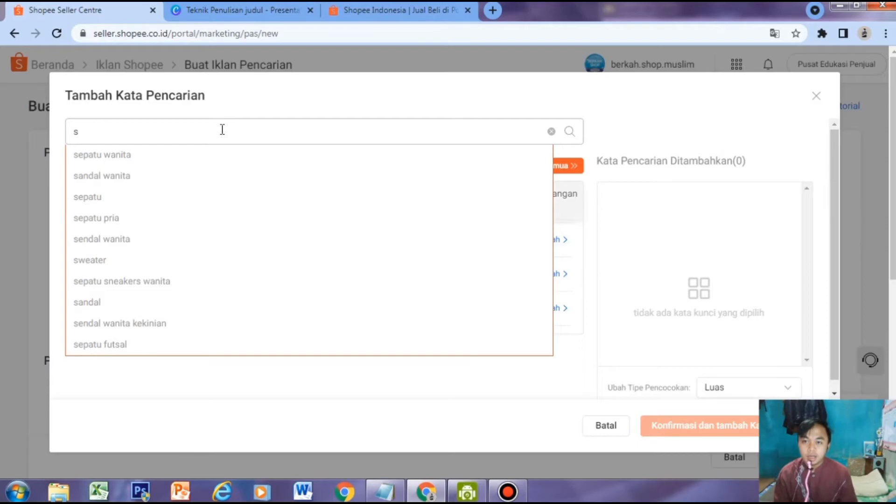
pyautogui.write('p')
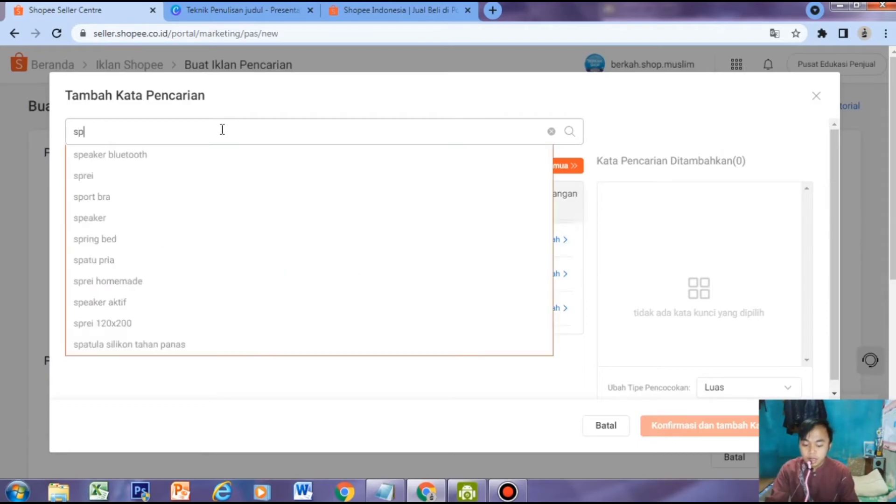
pyautogui.write('eakers')
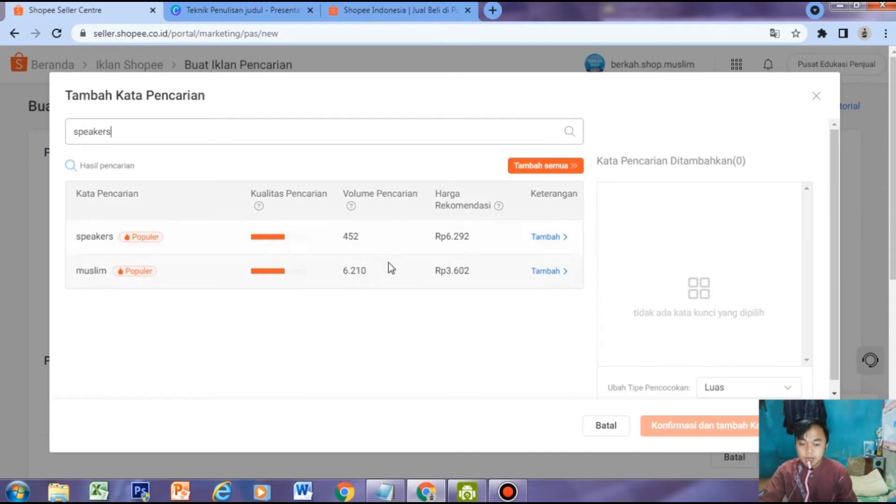
# Search the ad keywords for "speaker" using the suggested term.
pyautogui.doubleClick(255, 136)
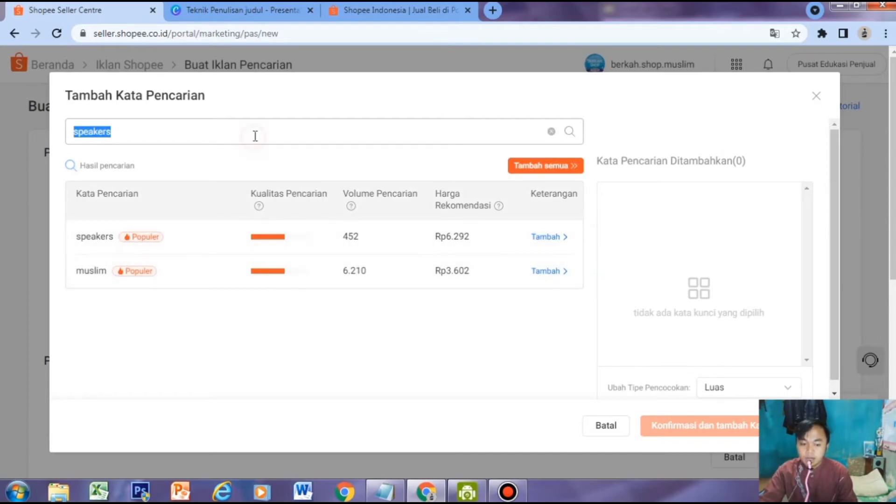
pyautogui.write('spea')
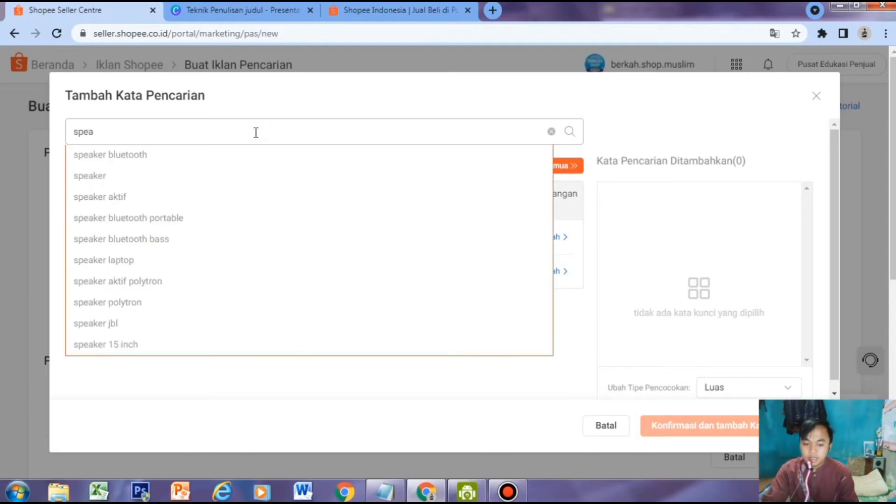
pyautogui.click(167, 177)
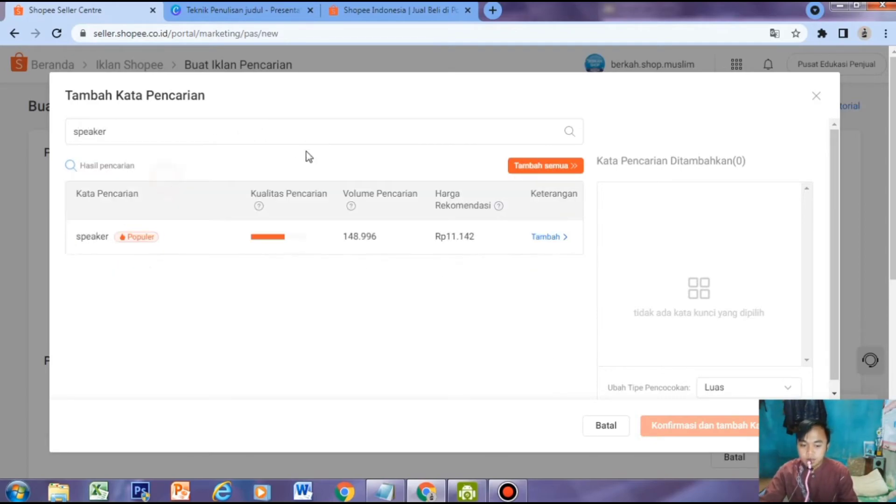
pyautogui.click(569, 133)
# Search the ad keywords for the spelling "spiker".
pyautogui.click(283, 140)
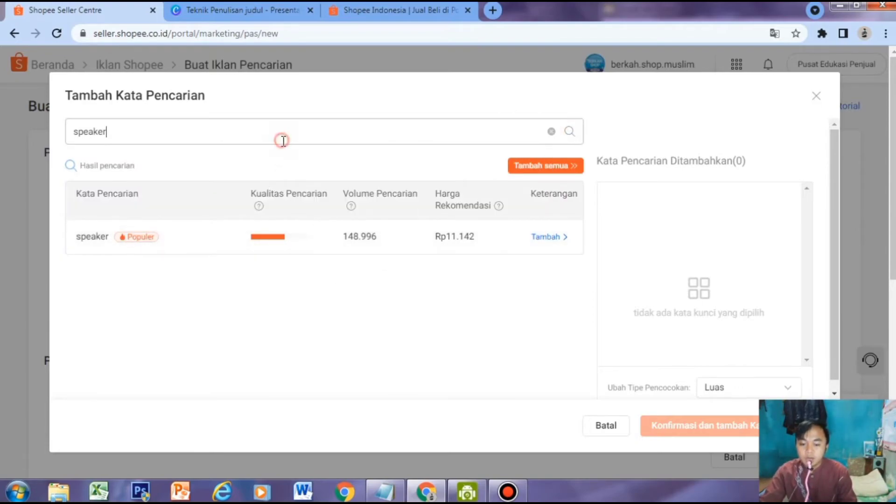
pyautogui.hotkey('ctrl', 'a')
pyautogui.write('sp')
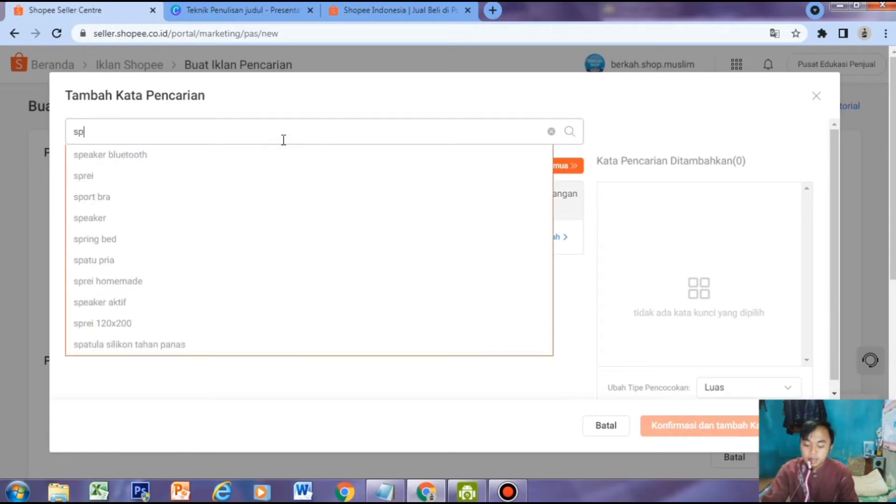
pyautogui.write('iker')
pyautogui.press('Return')
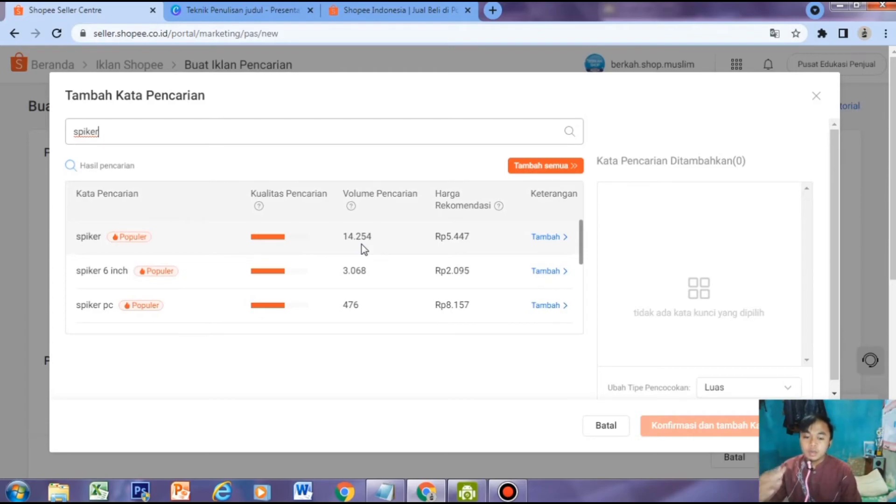
# Switch to the Canva presentation and add a blank page after page 2.
pyautogui.click(422, 11)
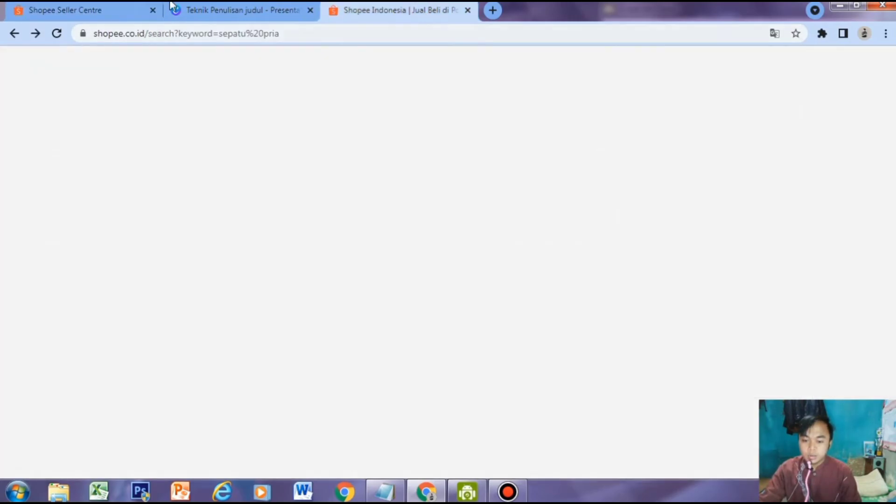
pyautogui.click(208, 13)
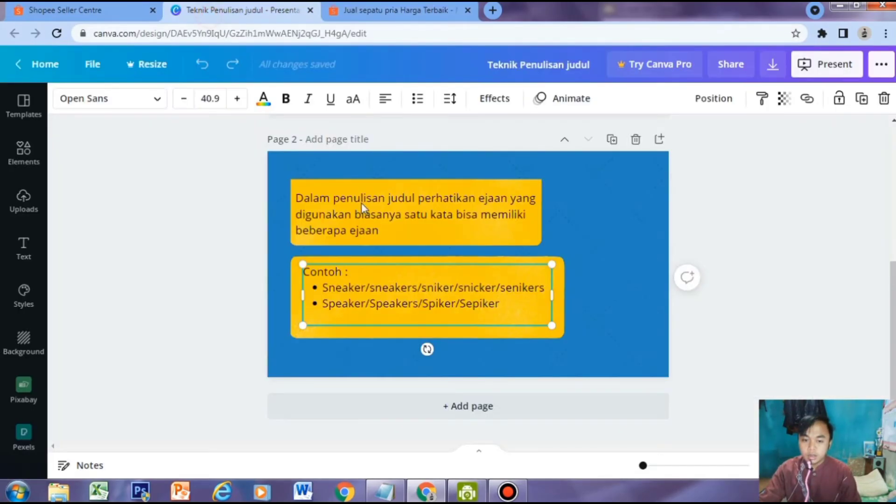
pyautogui.click(547, 357)
pyautogui.click(498, 416)
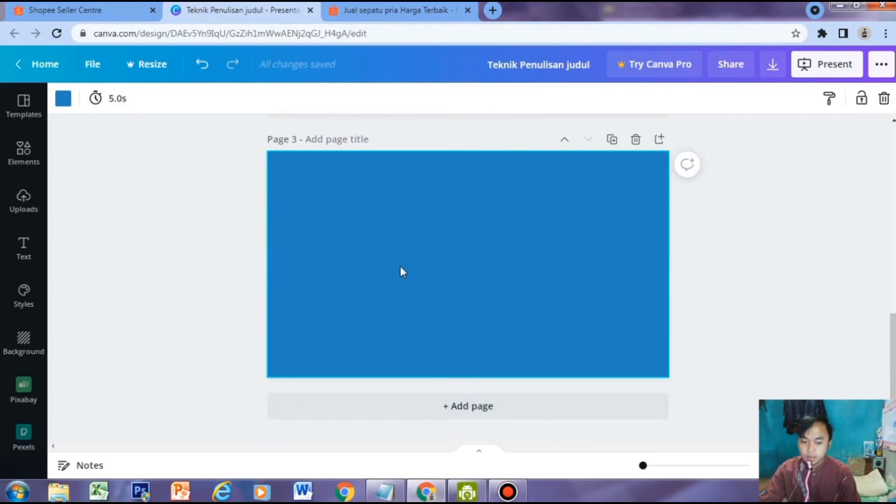
# Add a subheading to page 3 reading "speaker bluetooth spiker blutoth".
pyautogui.click(24, 248)
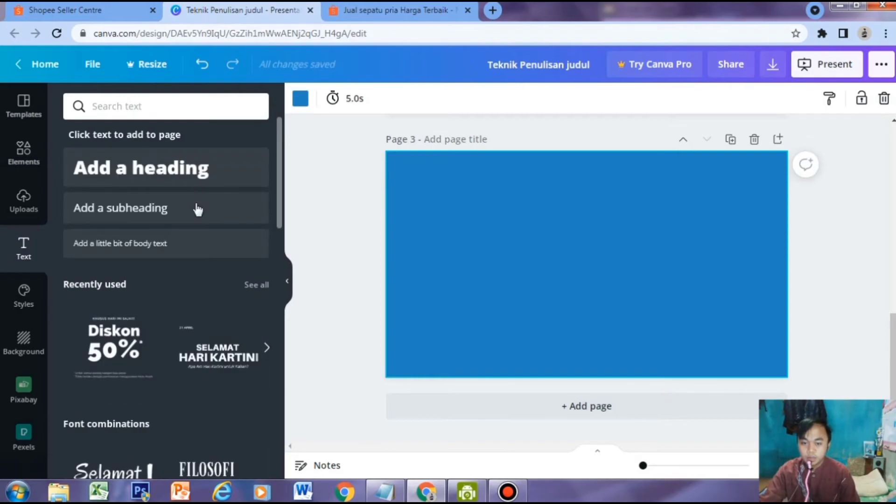
pyautogui.click(154, 207)
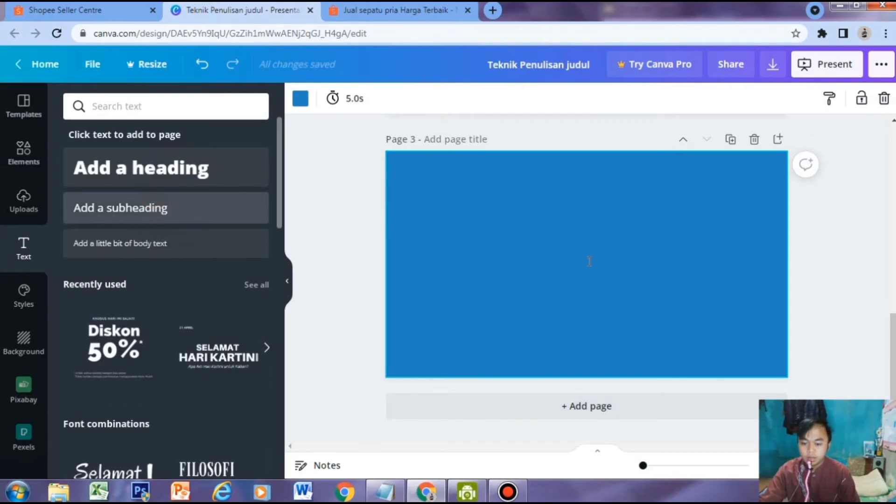
pyautogui.write('spe')
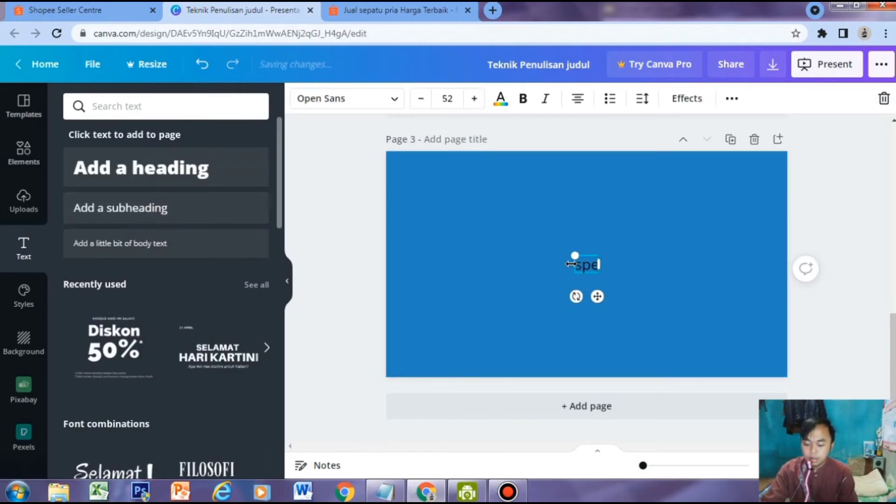
pyautogui.write('aker bl')
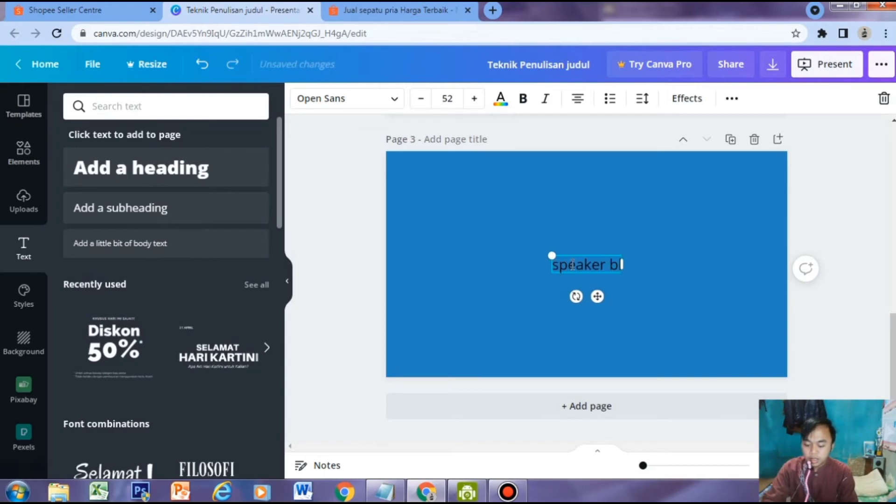
pyautogui.write('uetooth')
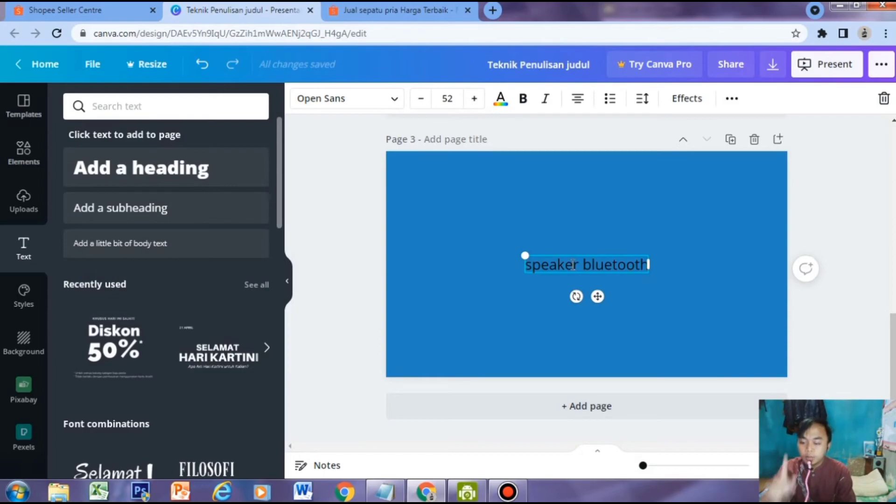
pyautogui.write('s')
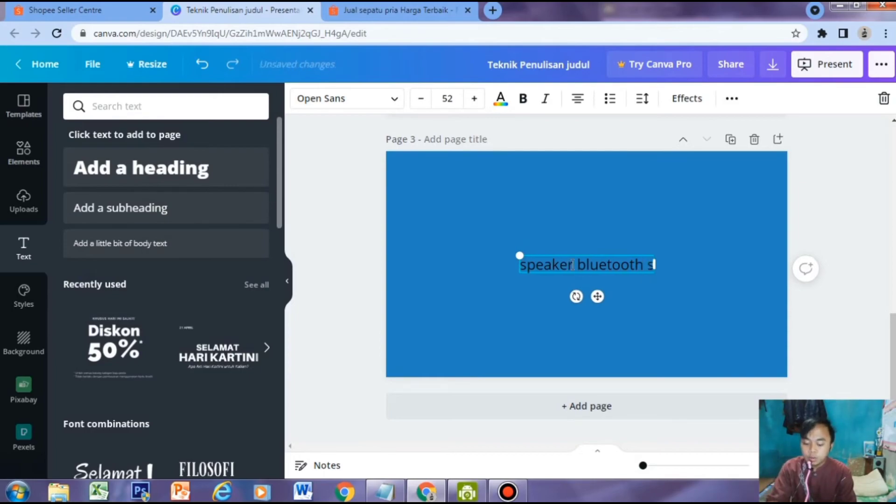
pyautogui.write('piker bluto')
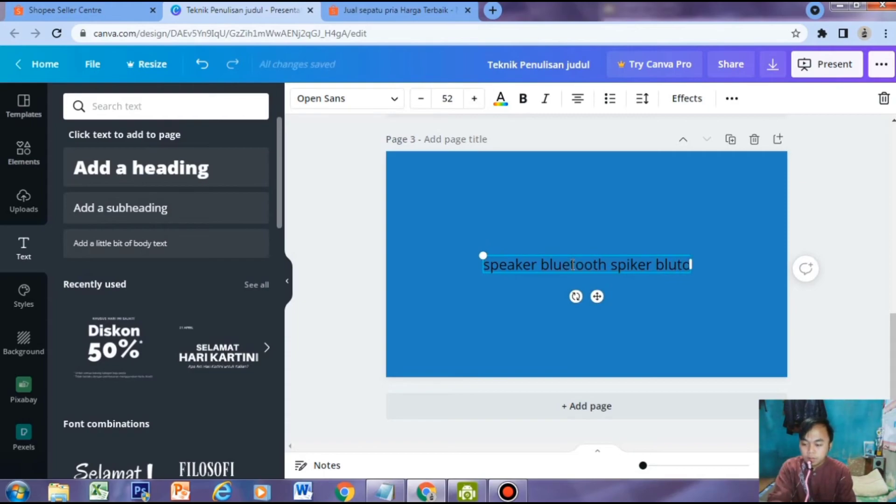
pyautogui.write('th s')
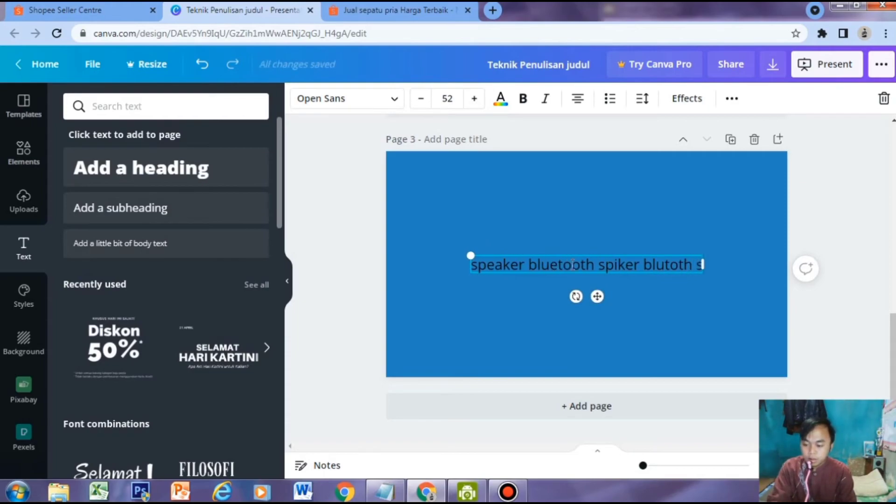
# Extend the example title on page 3 with "spekers bluetooth" after "spiker blutoth" and end it with a line break.
pyautogui.write('pekaers')
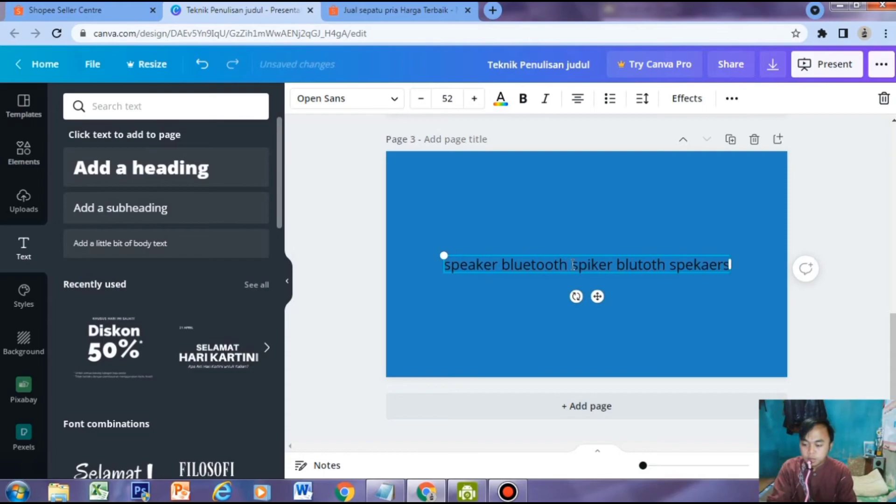
pyautogui.press('BackSpace')
pyautogui.press('BackSpace')
pyautogui.press('BackSpace')
pyautogui.press('BackSpace')
pyautogui.write('e')
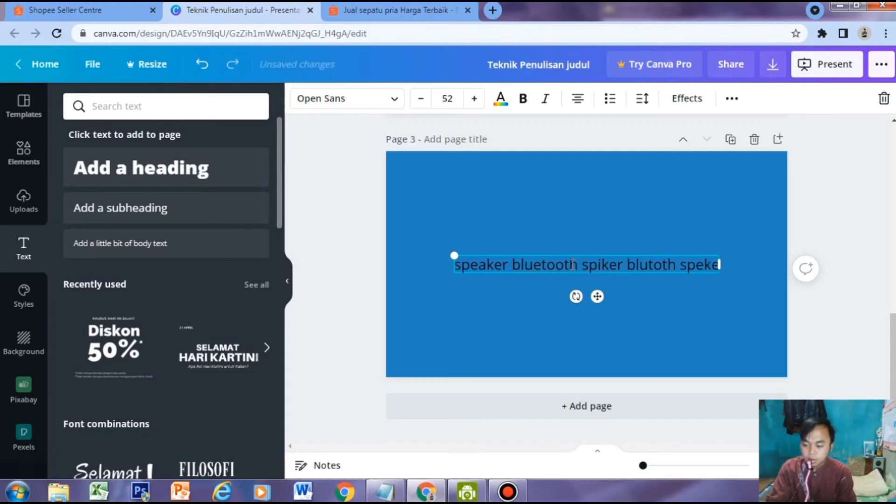
pyautogui.write('rs blu')
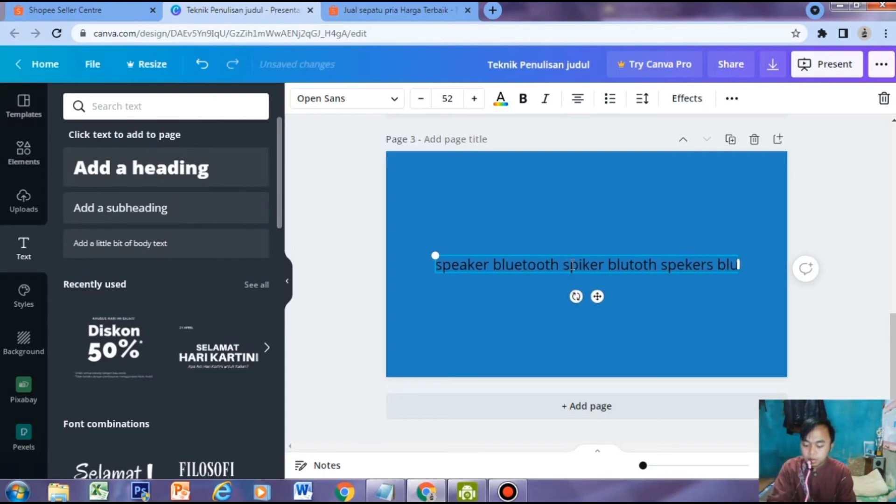
pyautogui.write('etooth')
pyautogui.press('Return')
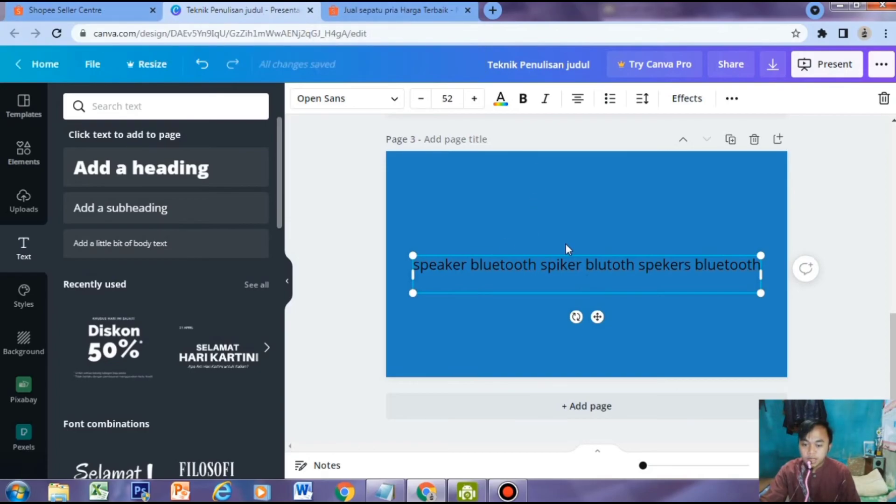
pyautogui.scroll(5, 564, 244)
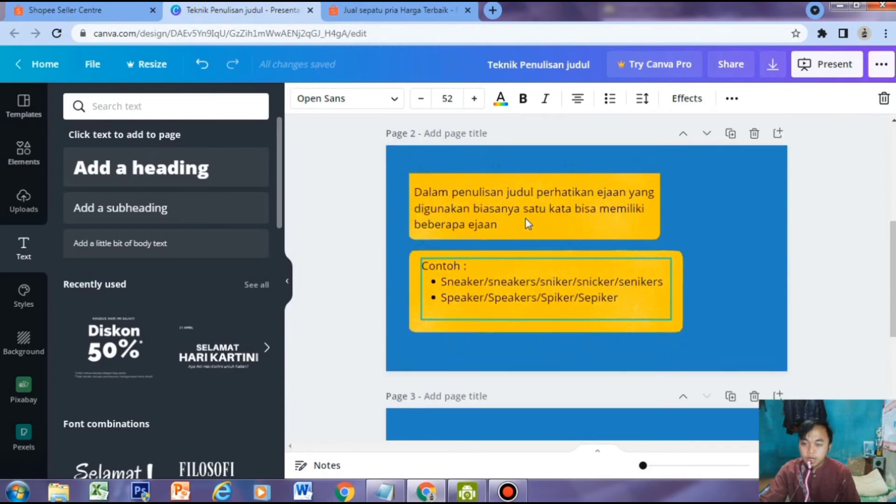
pyautogui.scroll(2, 527, 224)
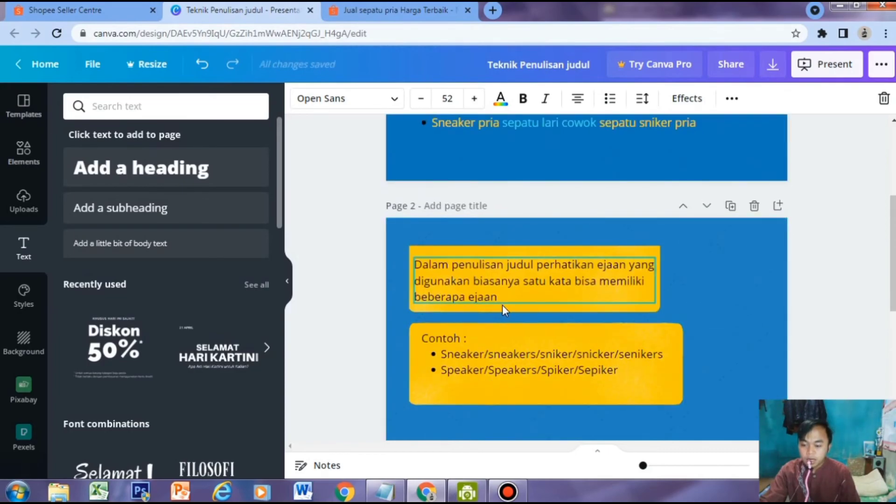
pyautogui.scroll(3, 529, 357)
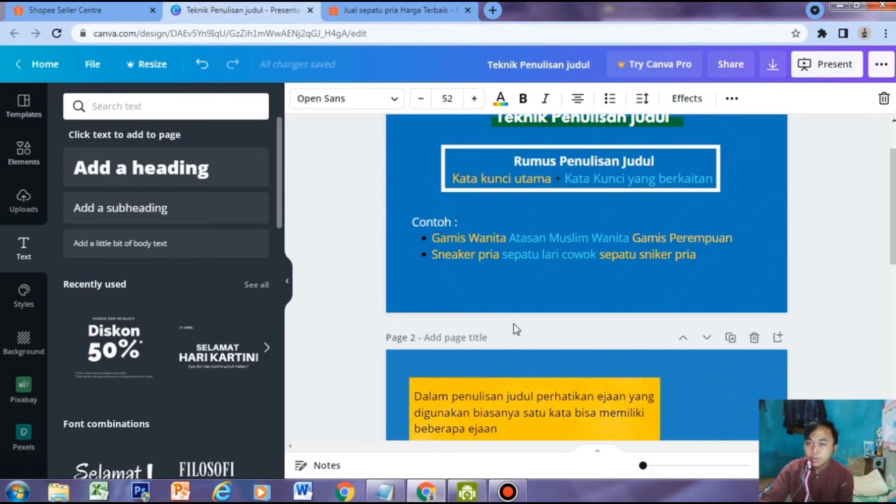
pyautogui.scroll(2, 575, 231)
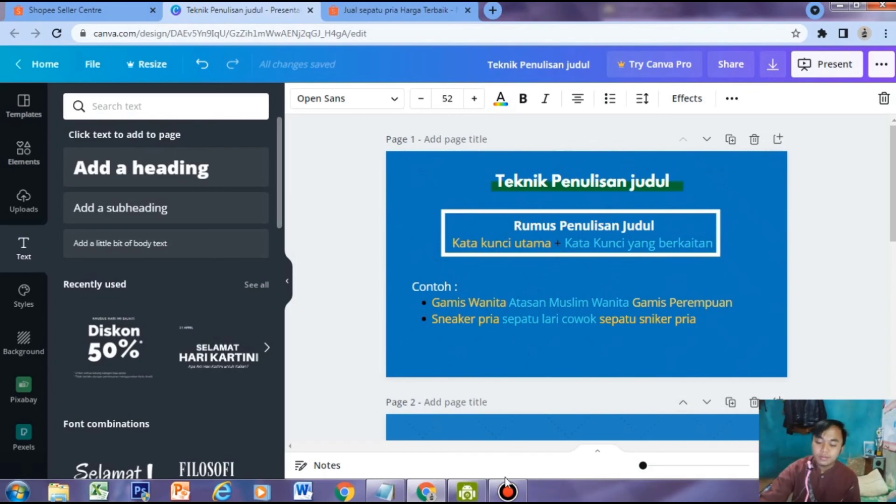
pyautogui.click(507, 491)
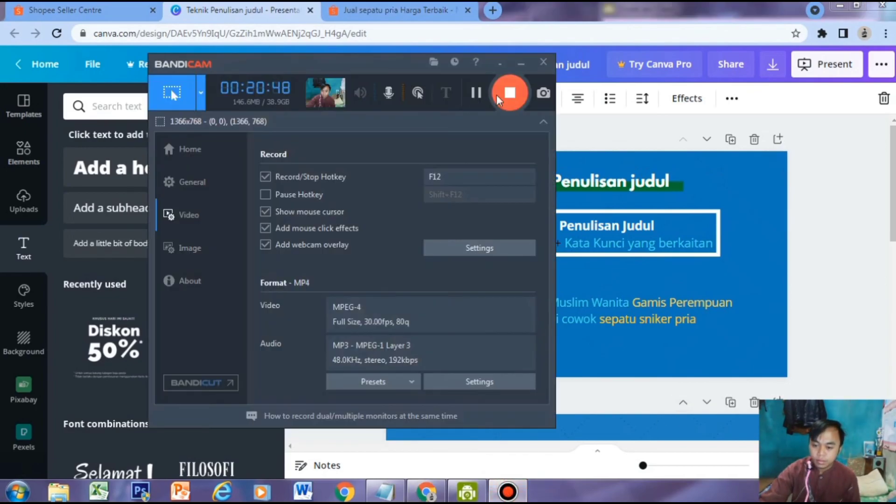
pyautogui.click(509, 93)
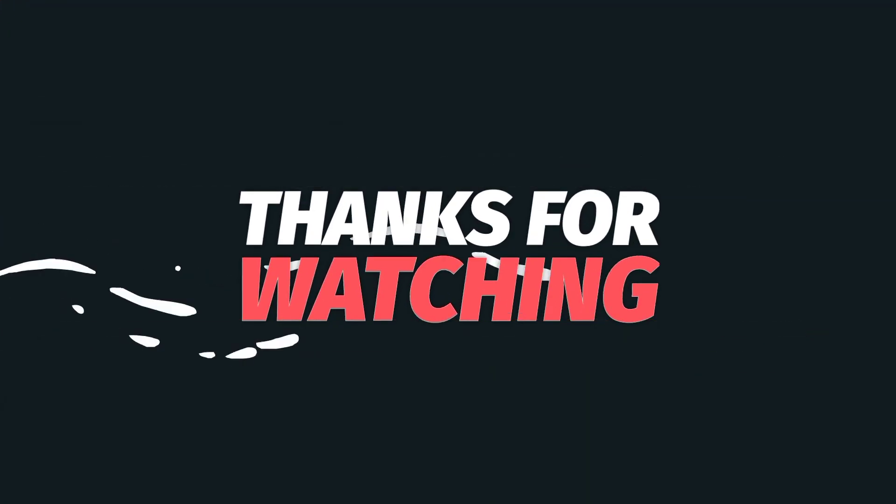